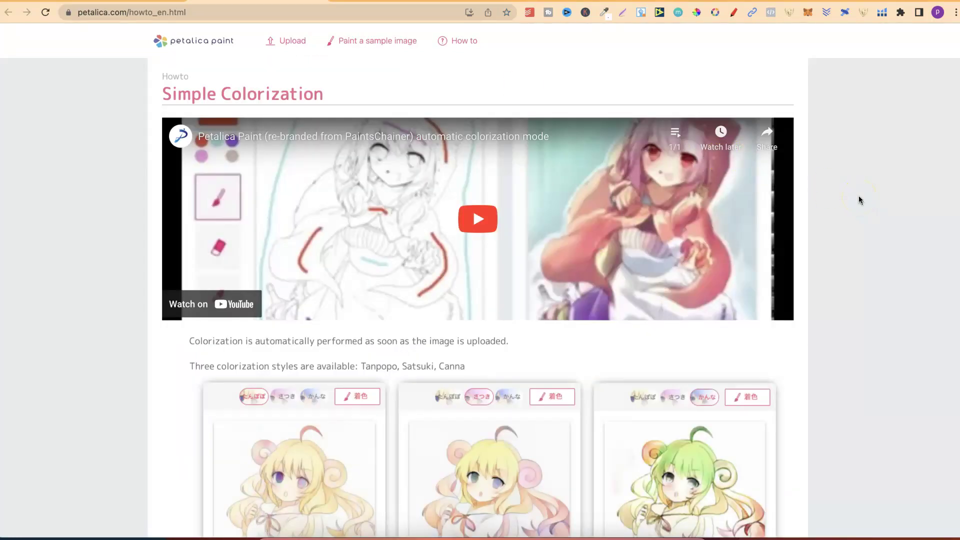
- Scroll through the how-to guide, then return to the Petalica Paint home page
scroll(890, 358, down, 6)
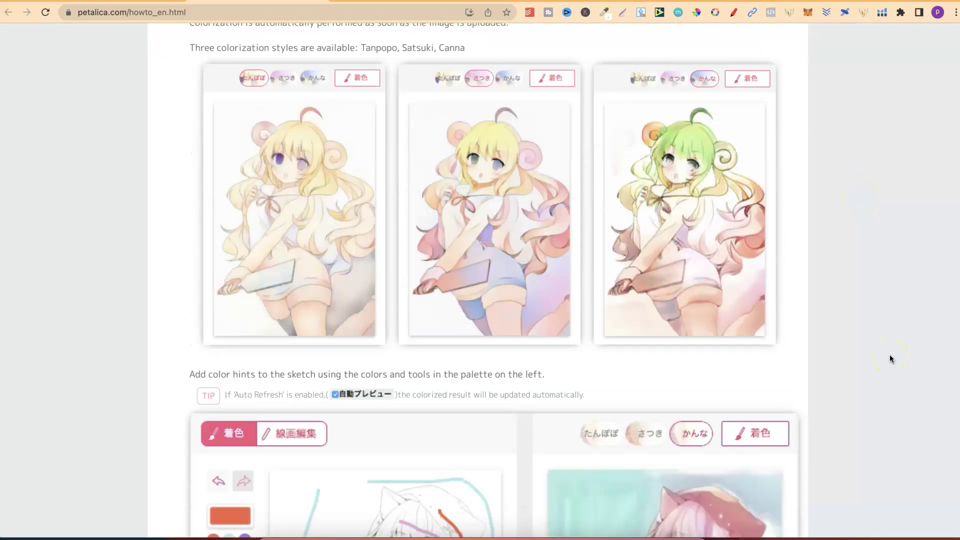
scroll(889, 358, down, 17)
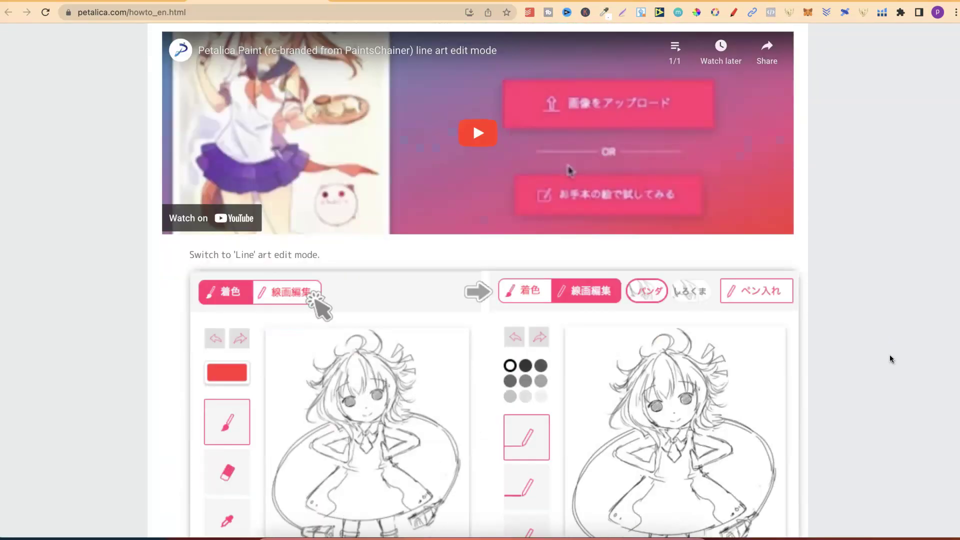
scroll(890, 358, down, 9)
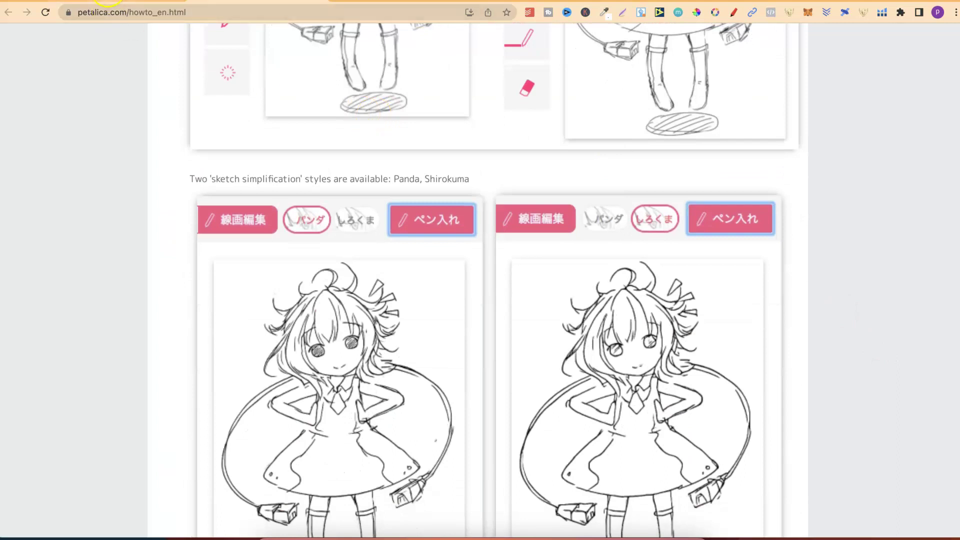
click(108, 1)
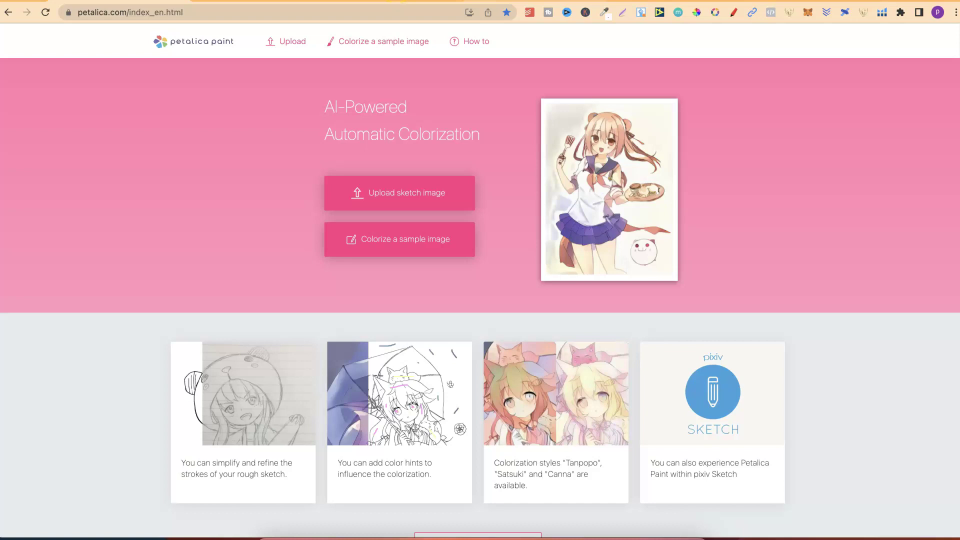
- Download the Midjourney line drawing of the woman with heart-shaped glasses as a PNG
key(ctrl+Tab)
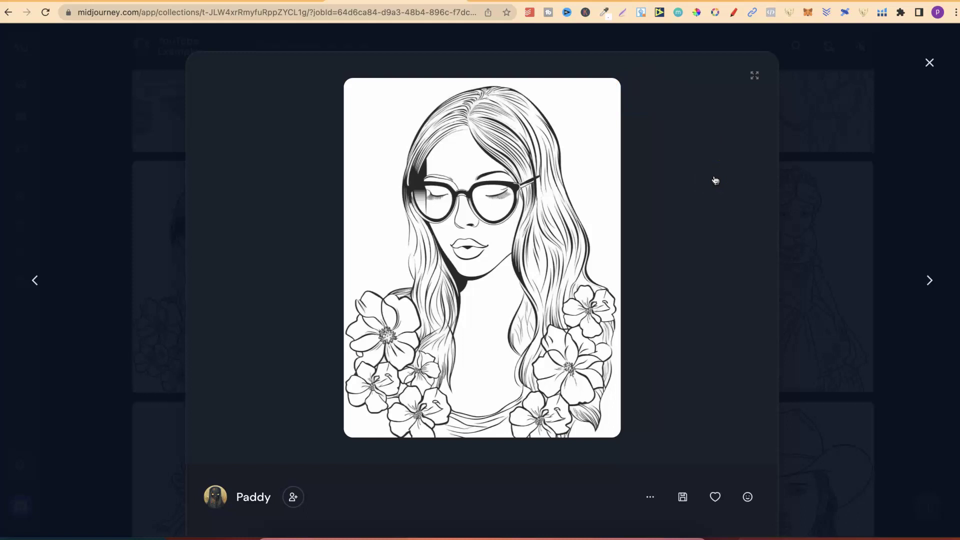
click(898, 206)
click(262, 233)
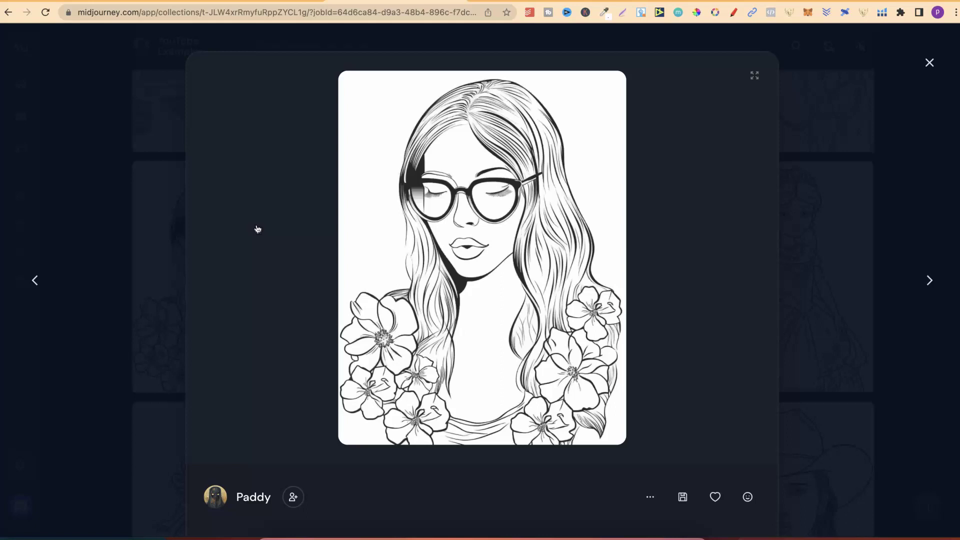
click(682, 497)
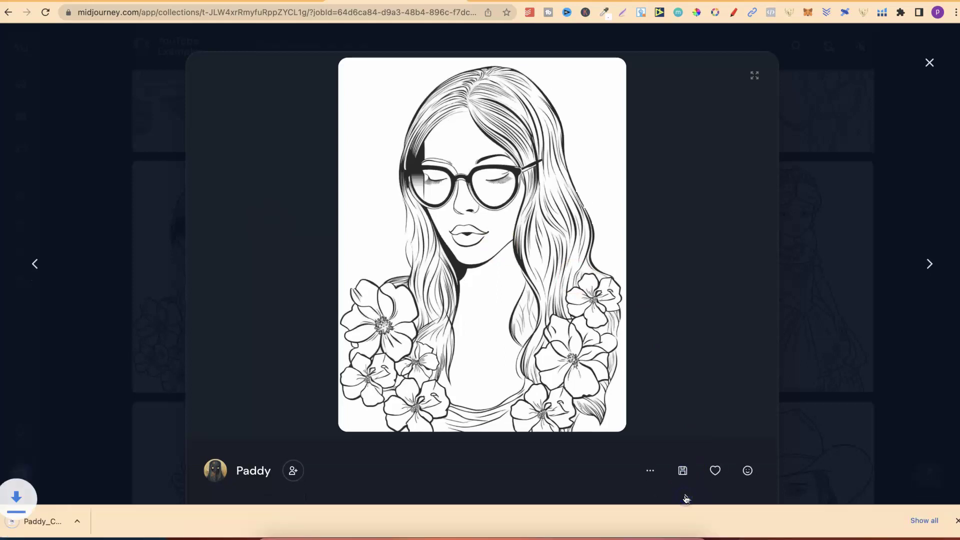
click(131, 1)
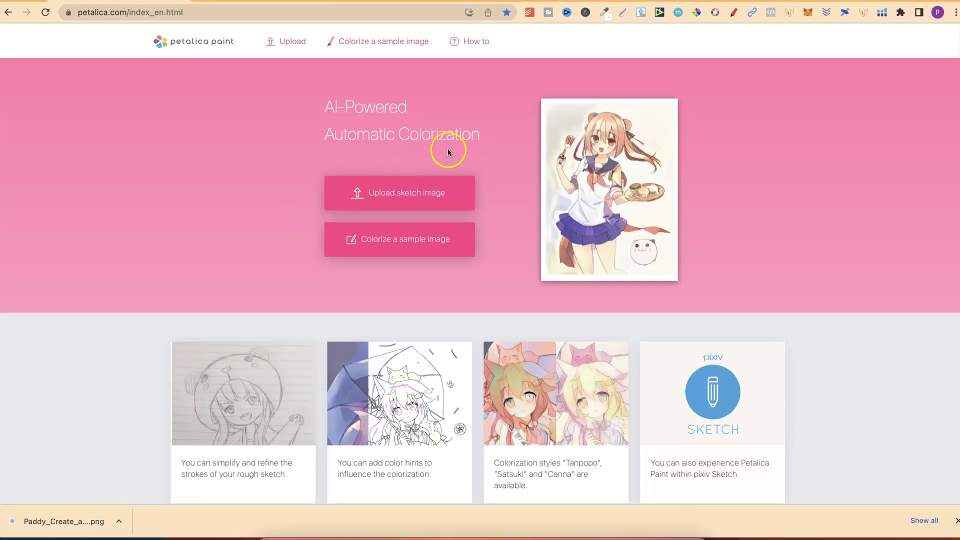
click(406, 197)
click(94, 522)
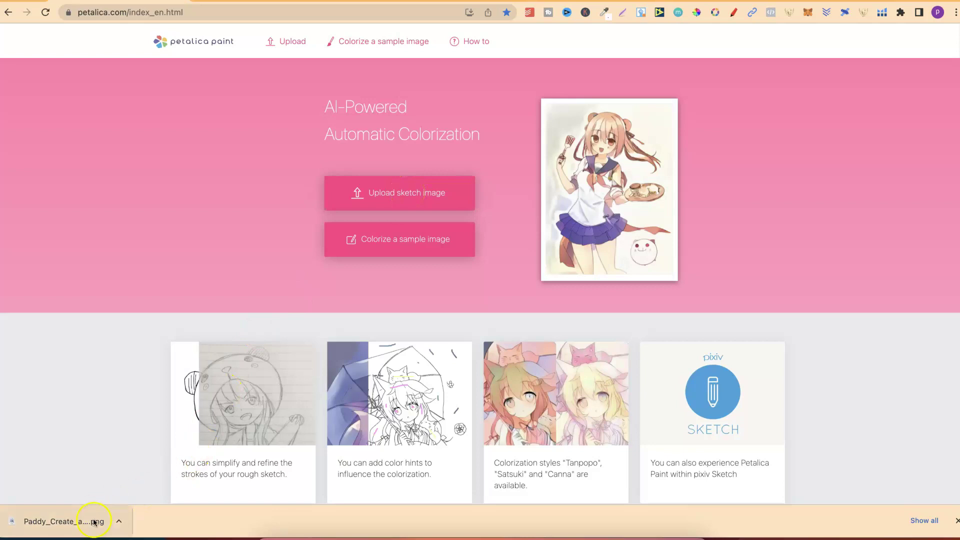
click(440, 192)
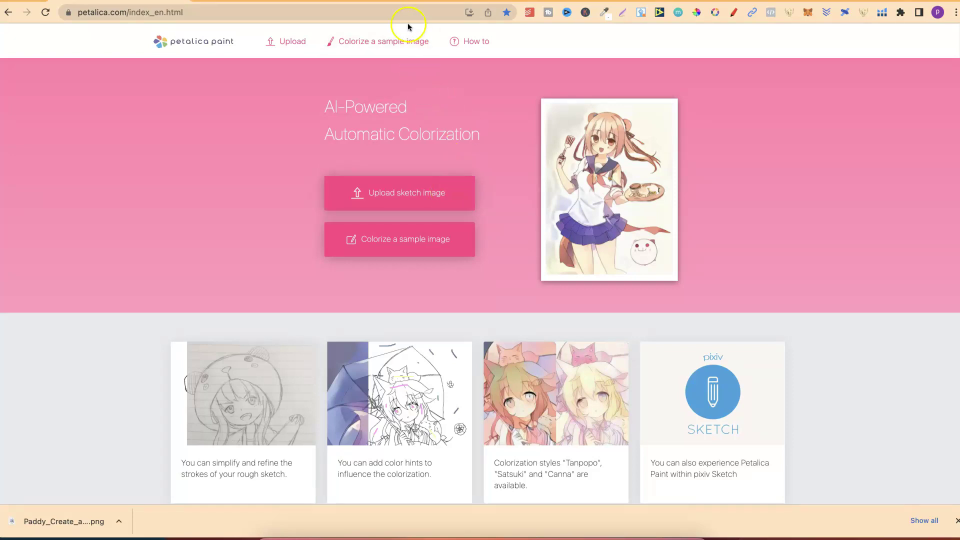
click(392, 43)
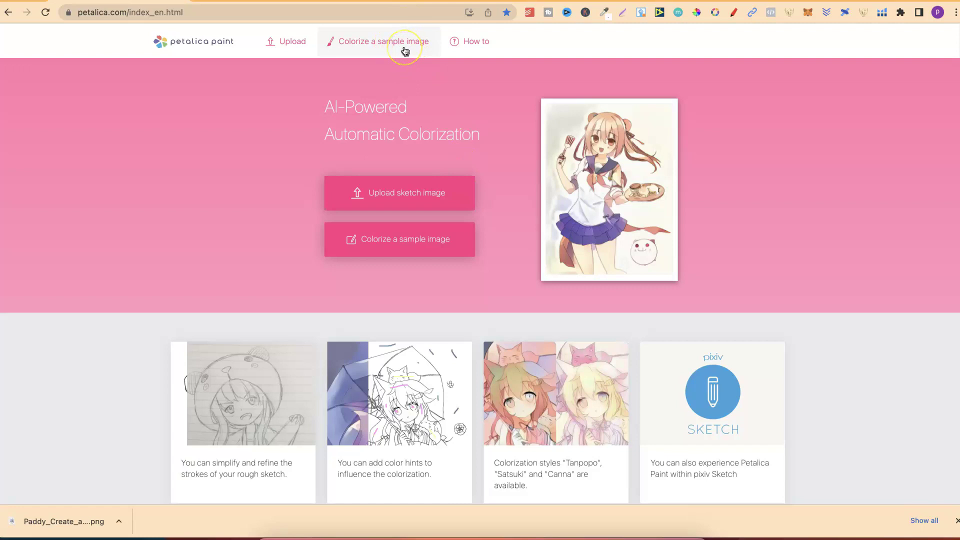
click(405, 51)
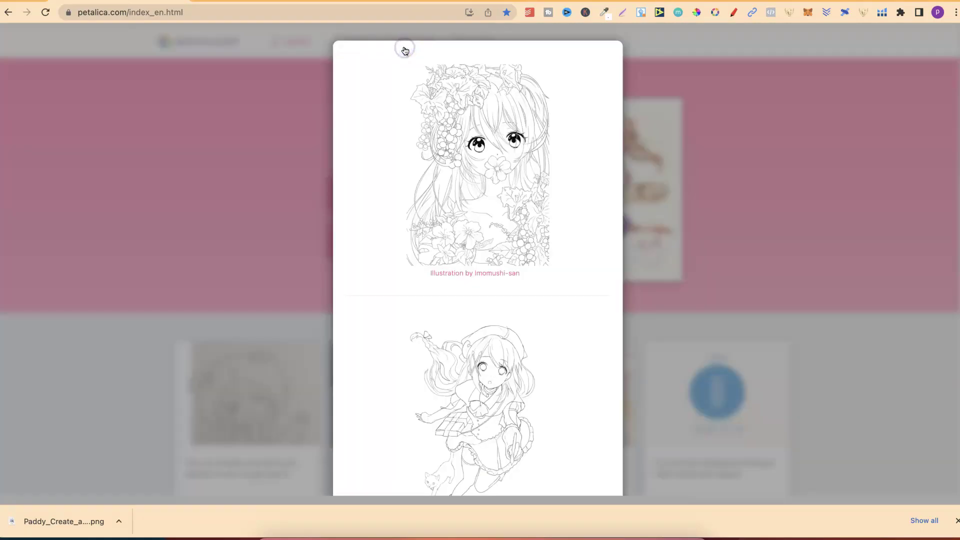
click(459, 74)
scroll(467, 171, down, 15)
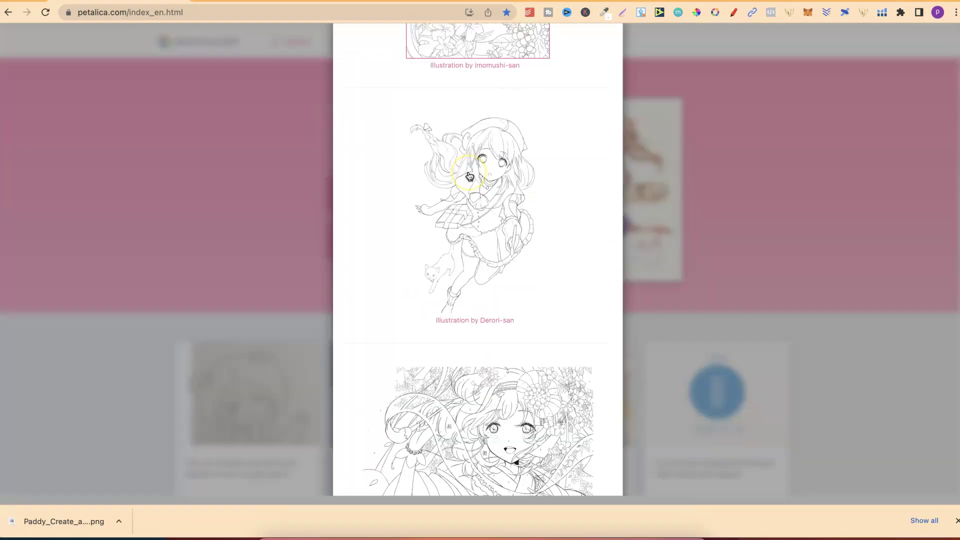
click(525, 246)
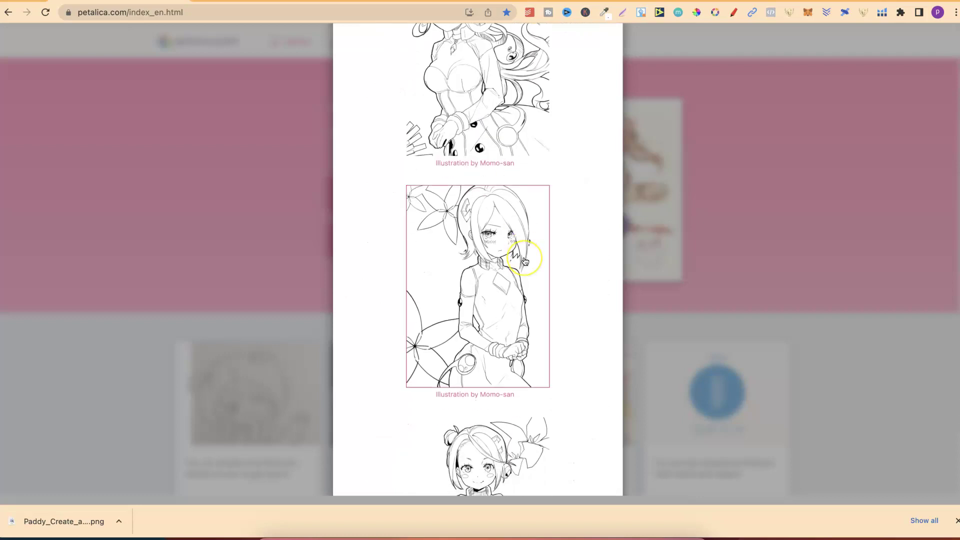
click(862, 178)
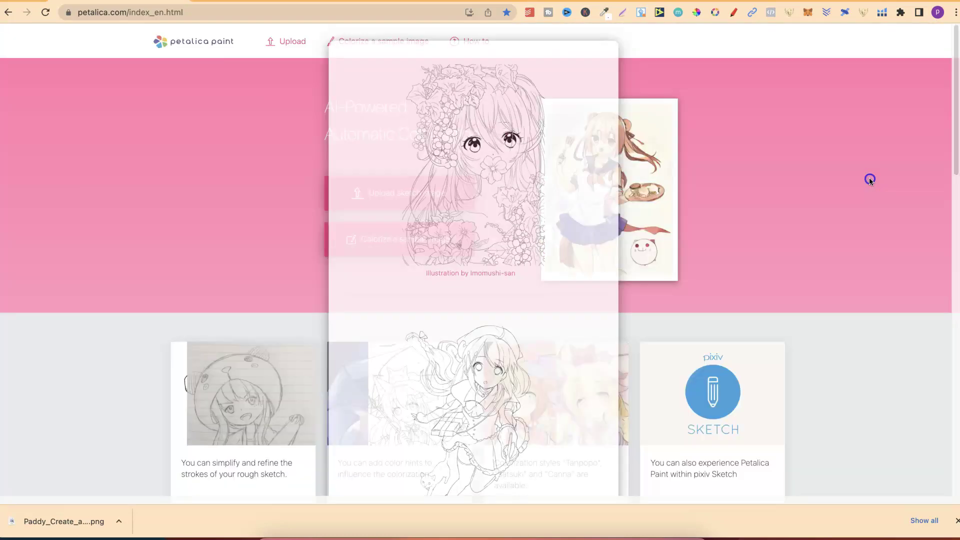
click(179, 418)
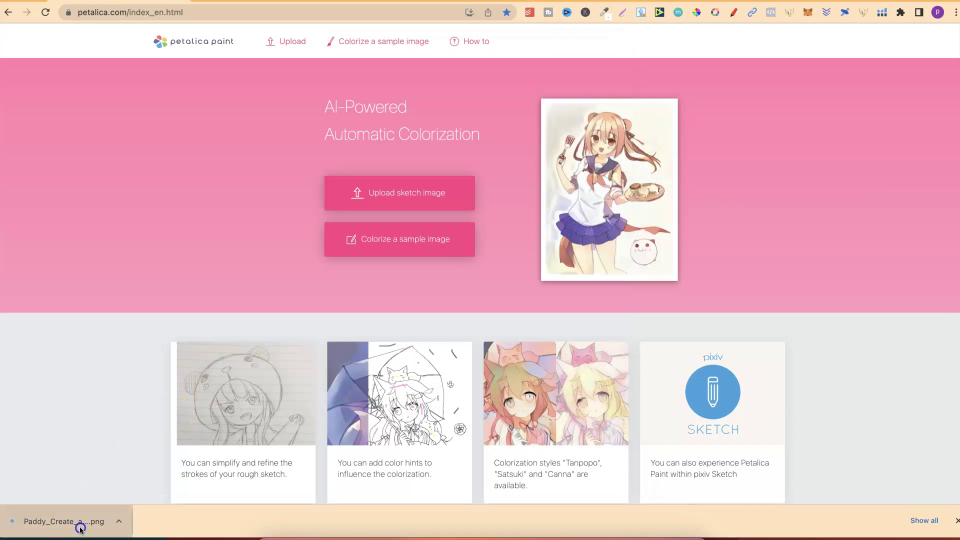
- Upload the woman-with-glasses PNG to Petalica Paint for auto-colouring and close the downloads bar
drag(75, 522, 397, 199)
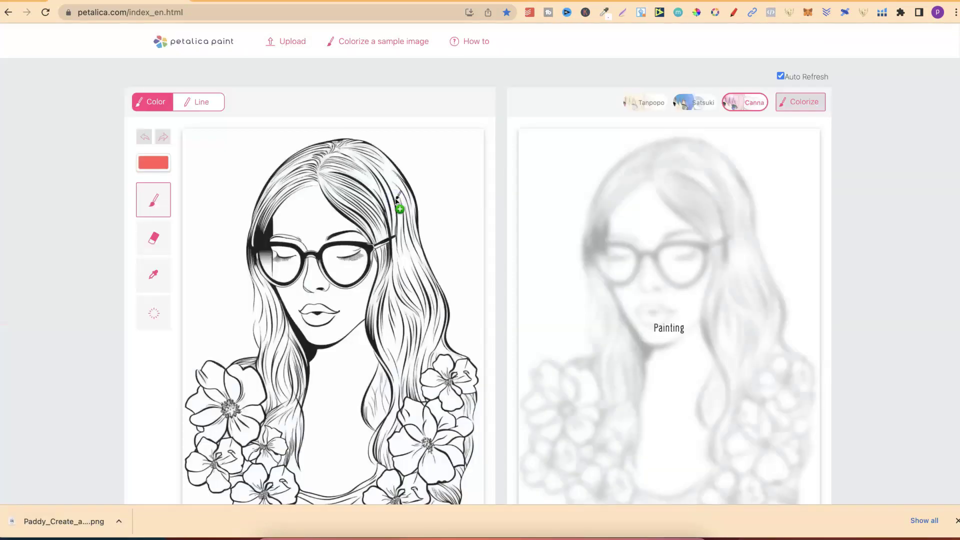
click(727, 482)
click(956, 520)
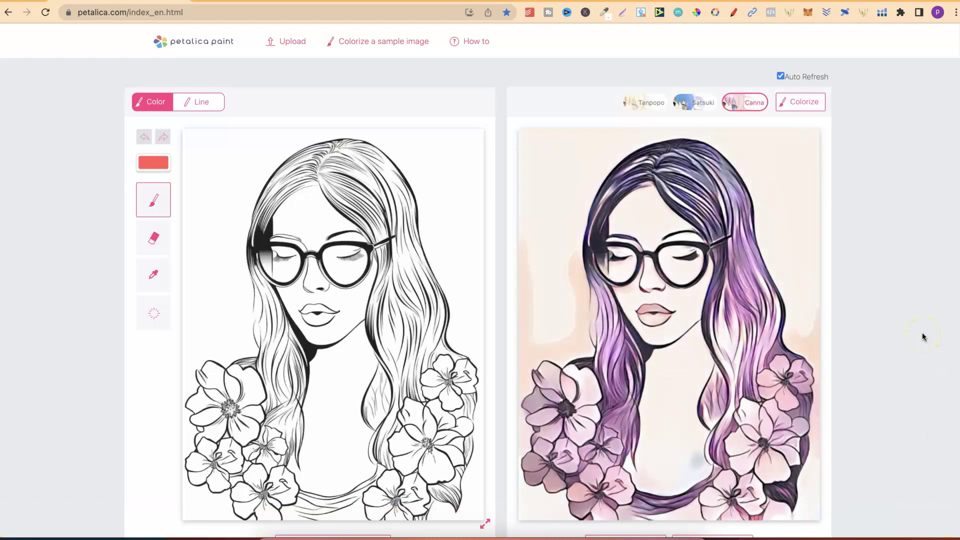
click(889, 331)
click(36, 495)
- Try the Satsuki style, settle on pastel Tanpopo colouring, and enter line-art editing mode
click(689, 107)
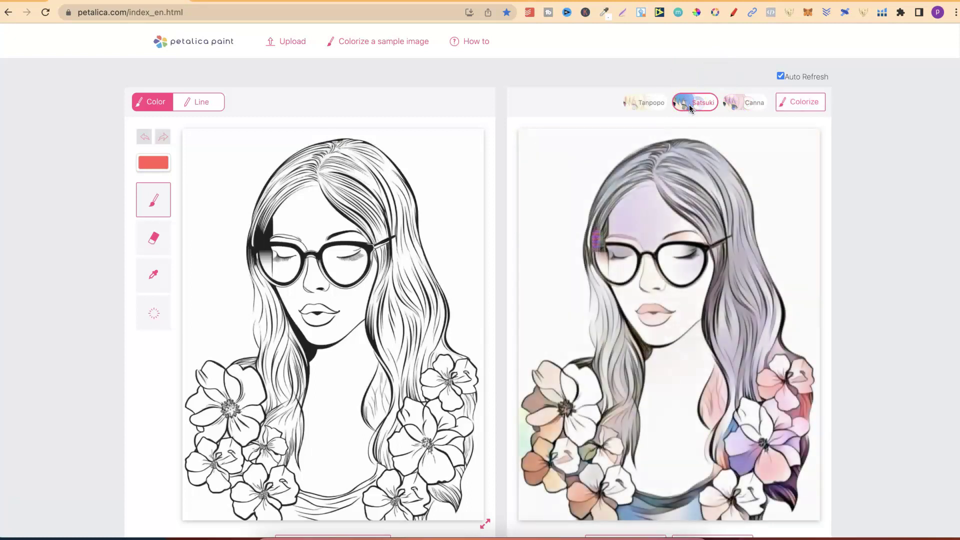
click(649, 106)
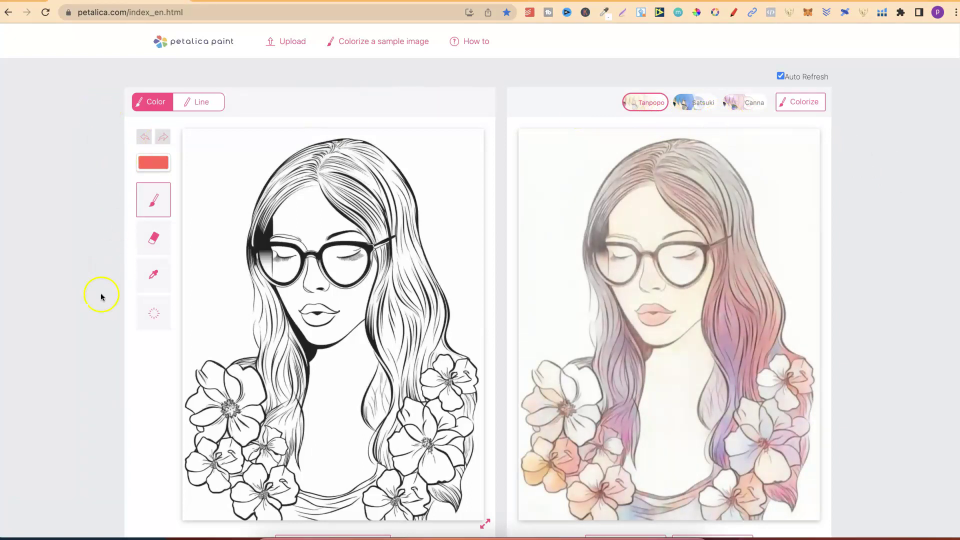
click(210, 100)
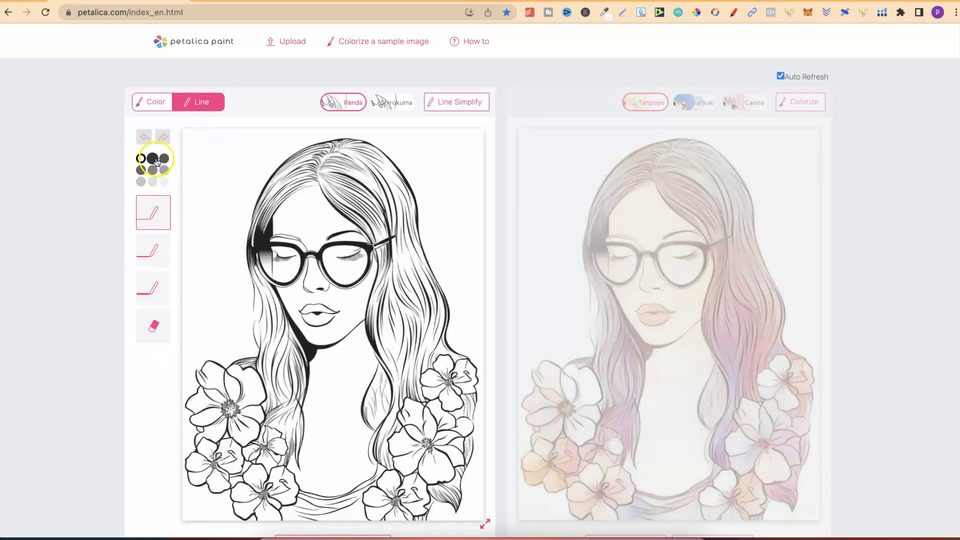
- Return to colour-hint mode and pick purple as the hint colour
click(153, 101)
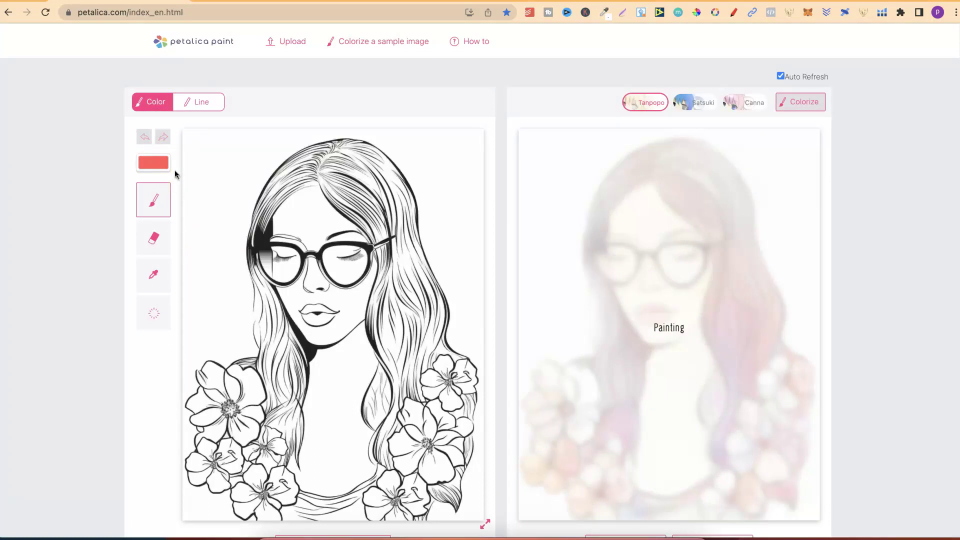
click(160, 162)
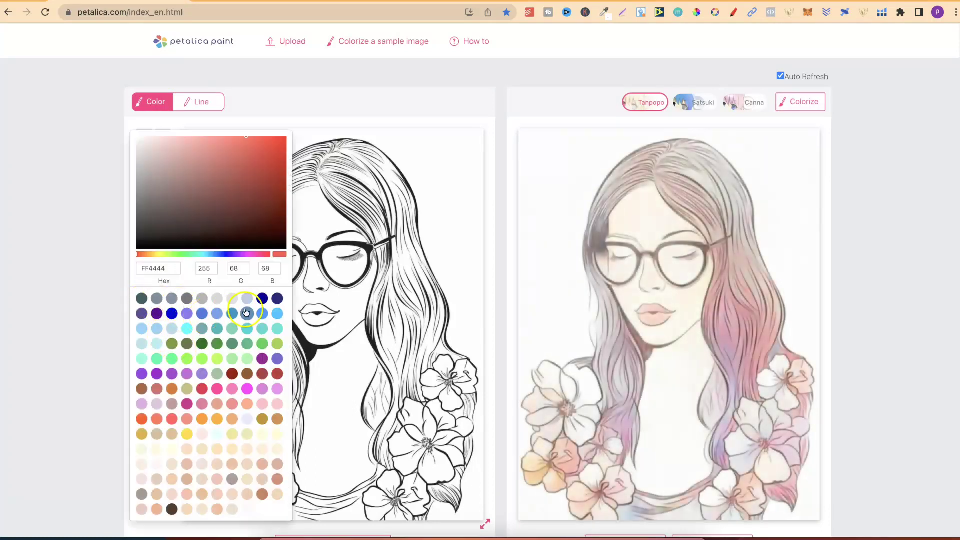
click(156, 373)
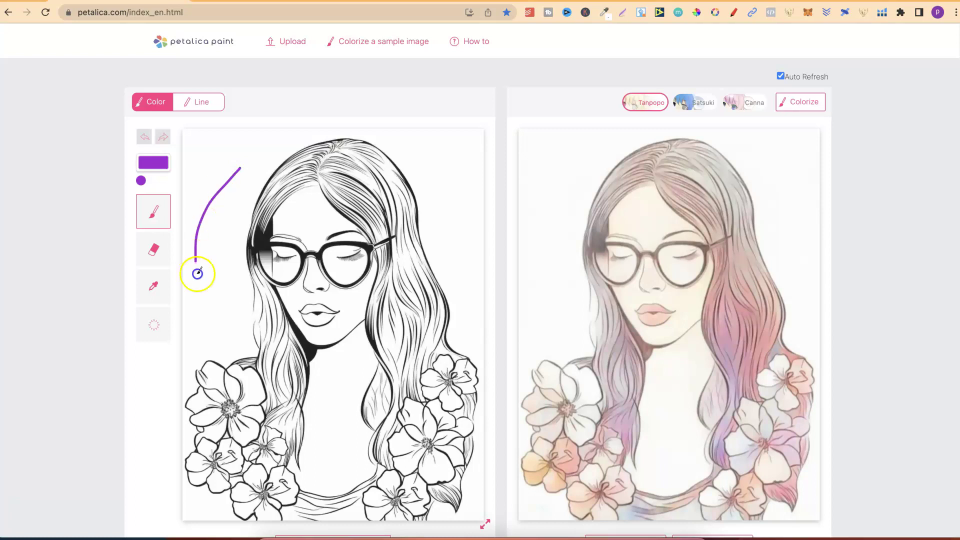
- Draw purple hint strokes left of the hair and down its right side
drag(197, 273, 213, 304)
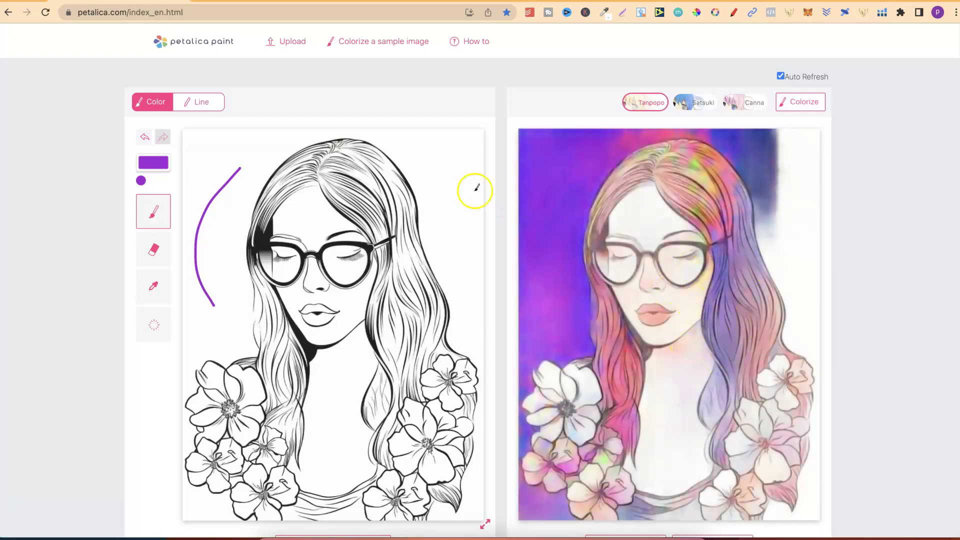
mouse_move(423, 148)
mouse_down()
mouse_move(452, 197)
mouse_move(470, 278)
mouse_up()
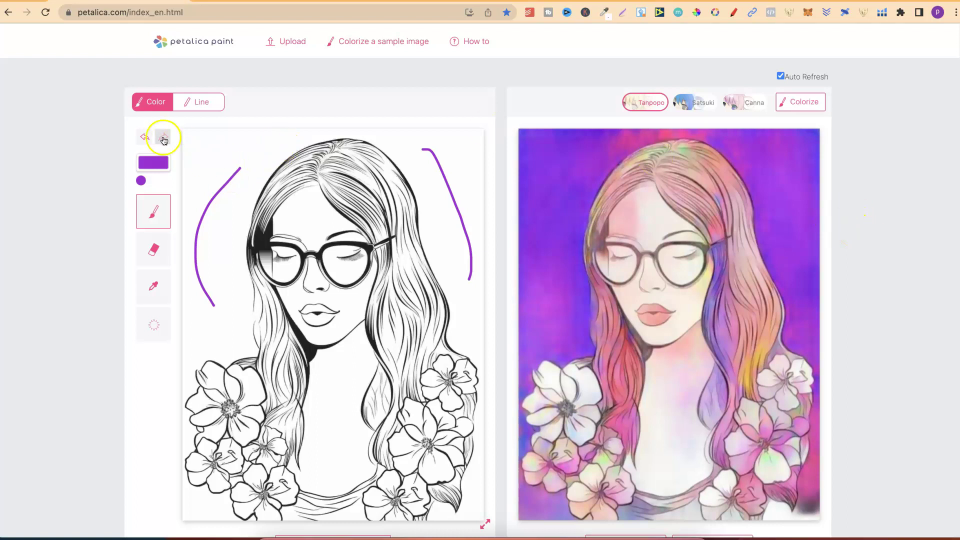
- Undo both purple hints and download the pastel Tanpopo colourisation as a JPG
click(146, 136)
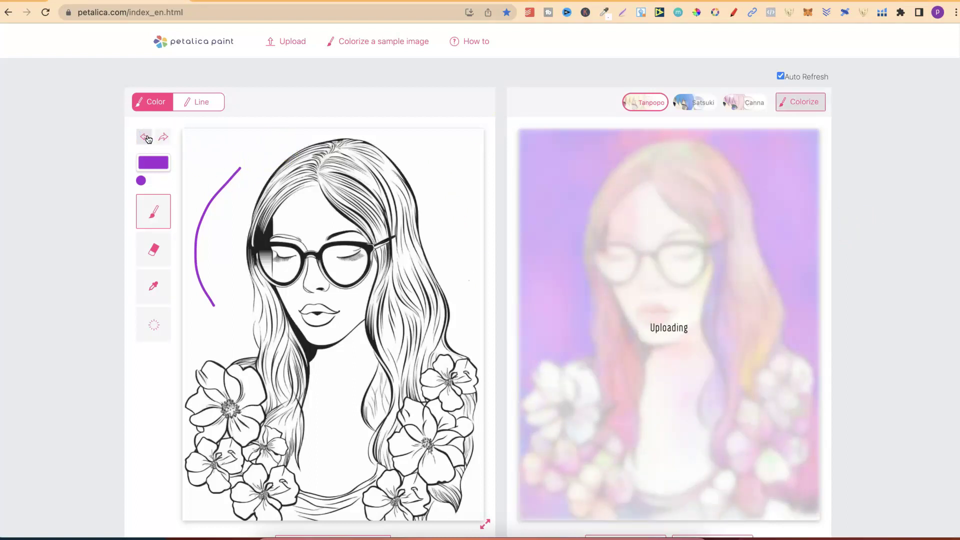
click(146, 137)
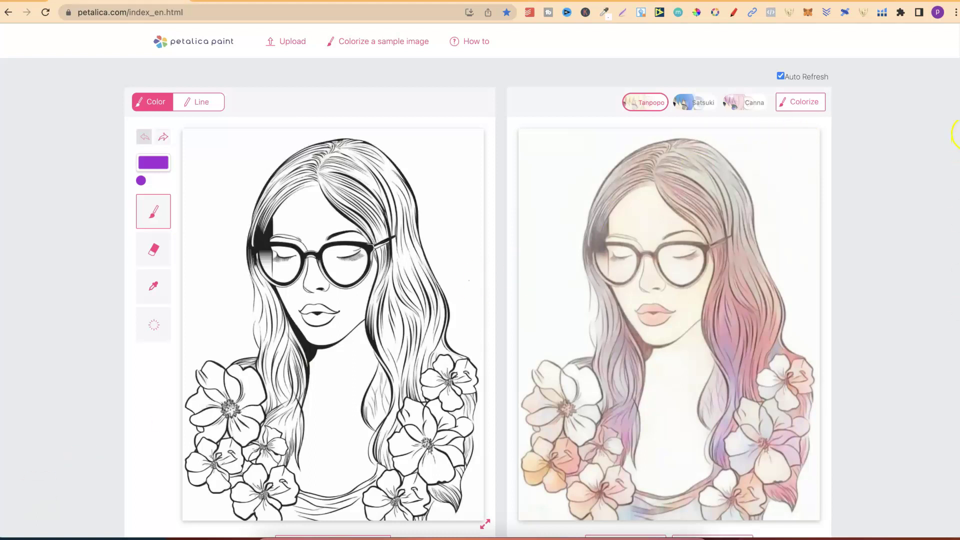
scroll(866, 207, down, 3)
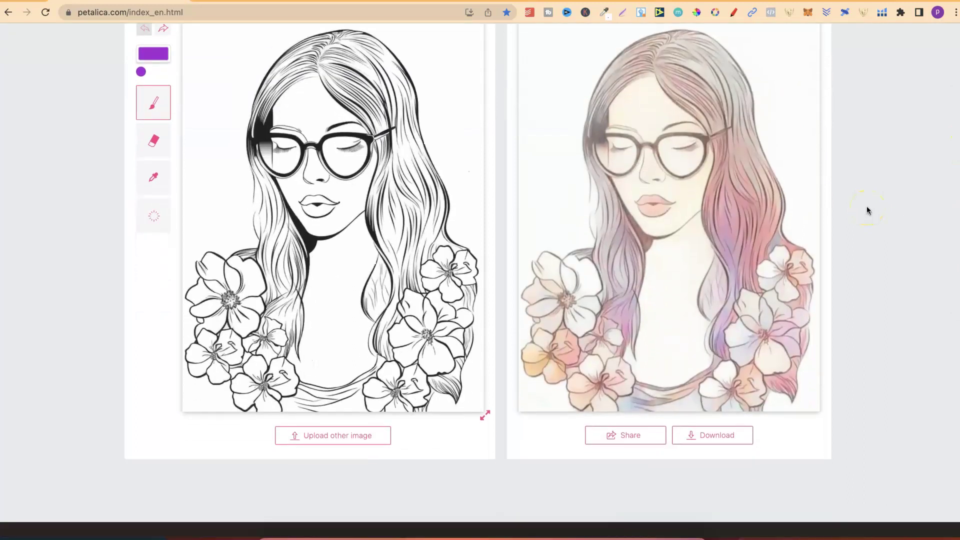
click(724, 434)
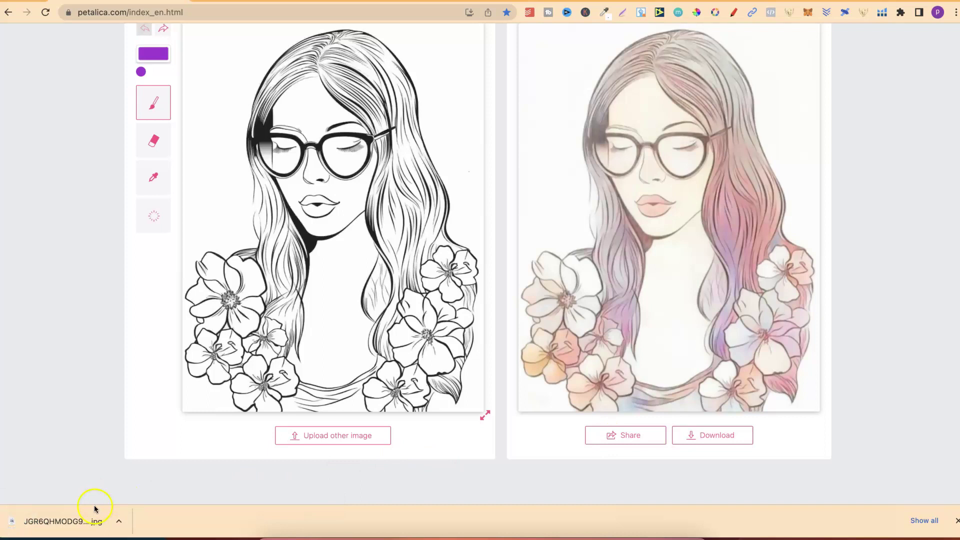
- View the downloaded coloured JPG in Preview and bring up the Downloads folder in Finder
click(86, 520)
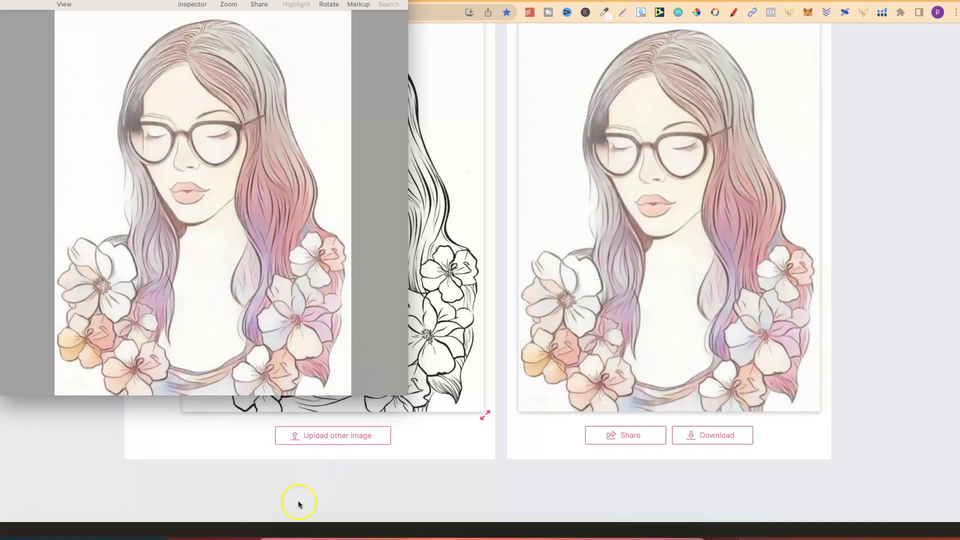
click(272, 532)
- Check the coloured JPG's dimensions in Get Info (512×666 pixels), then close the info window
click(402, 318)
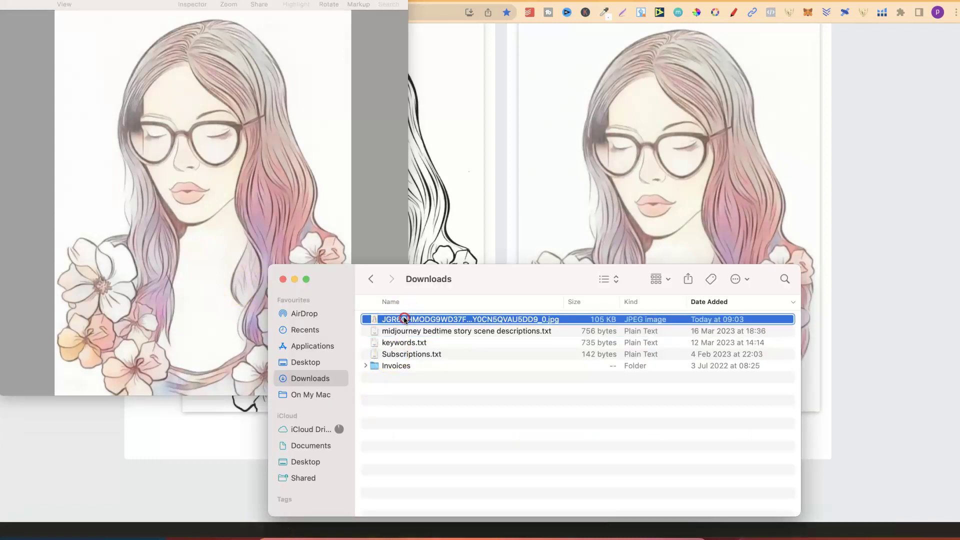
right_click(404, 319)
click(441, 358)
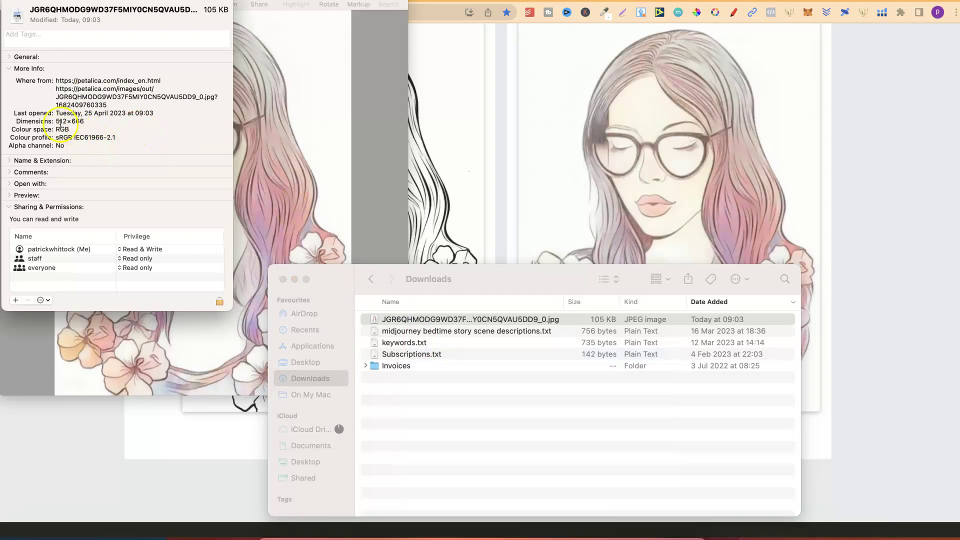
drag(56, 122, 83, 122)
click(4, 3)
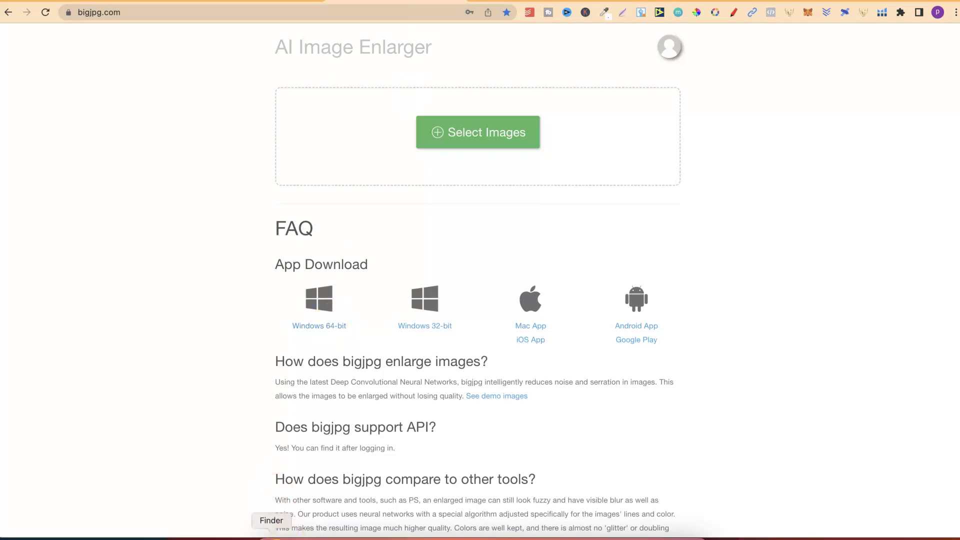
- Enlarge the coloured JPG 4x in bigjpg, download the 764.27 KB result and open it in Preview
click(271, 535)
drag(447, 322, 428, 145)
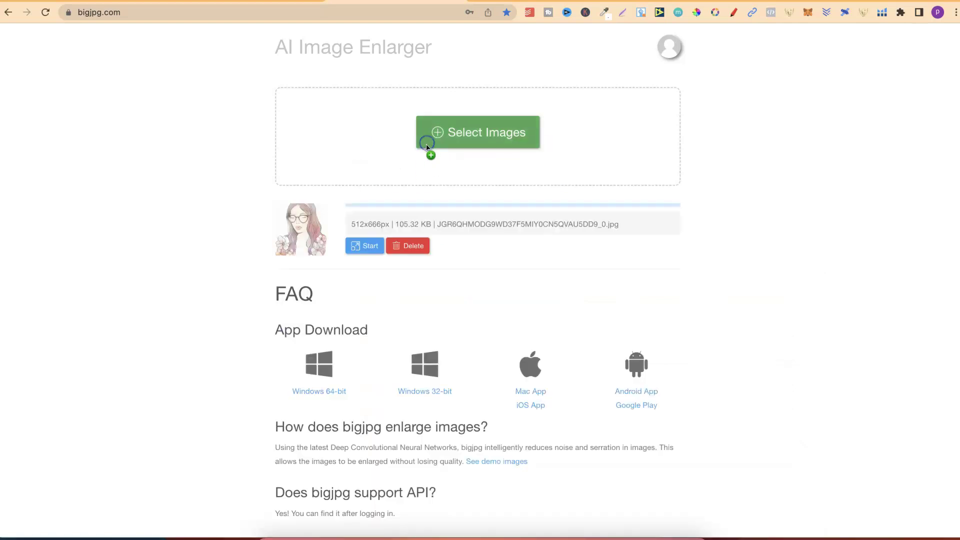
click(365, 249)
click(439, 140)
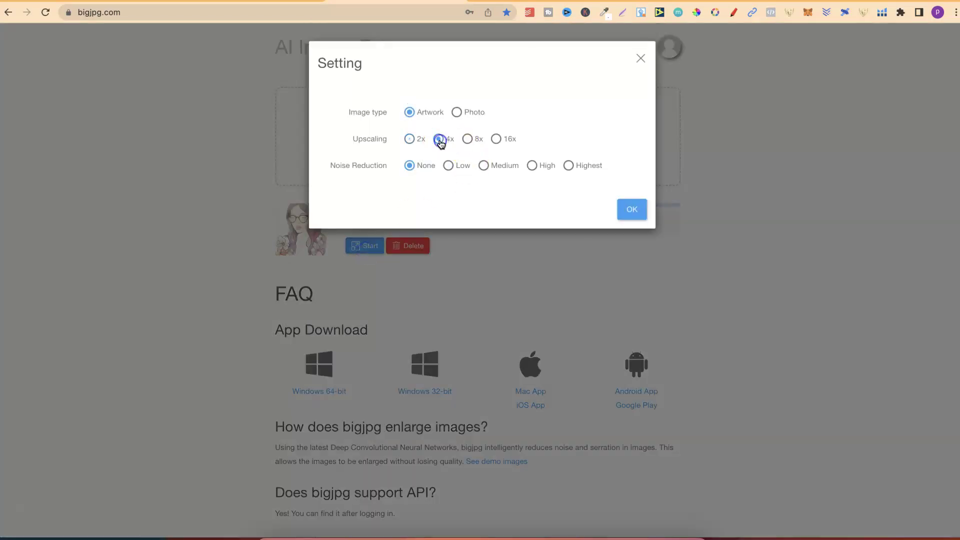
click(630, 209)
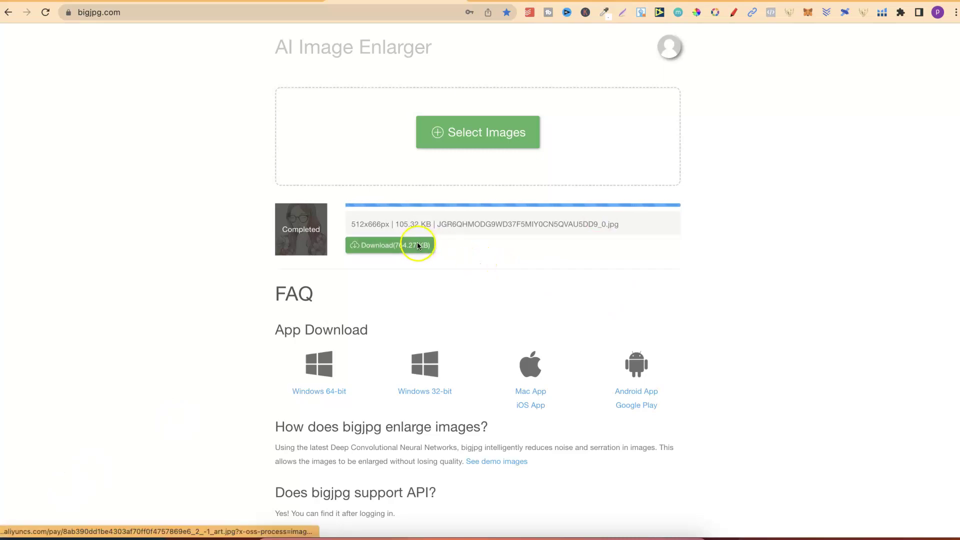
click(416, 244)
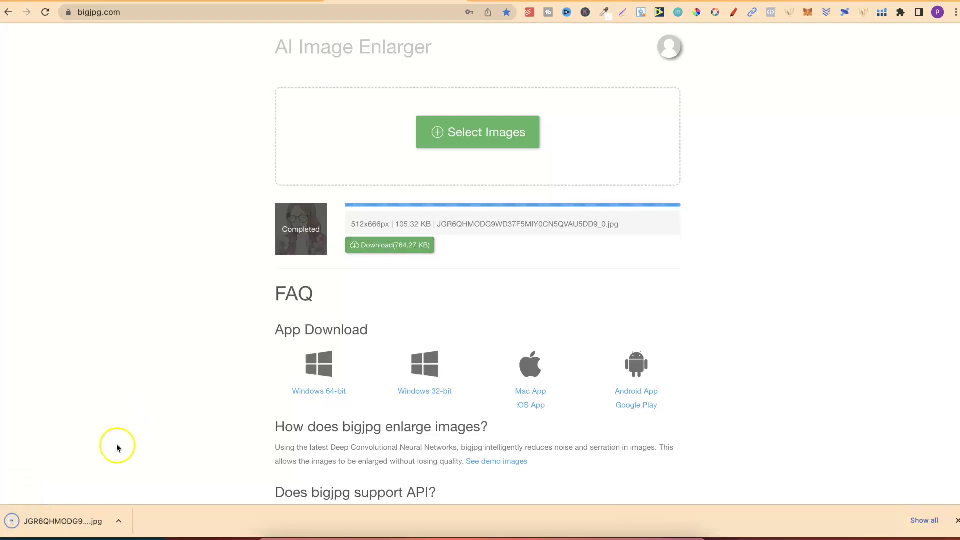
click(95, 521)
- Place the two Preview windows side by side and zoom into the original portrait's lips
drag(147, 6, 584, 0)
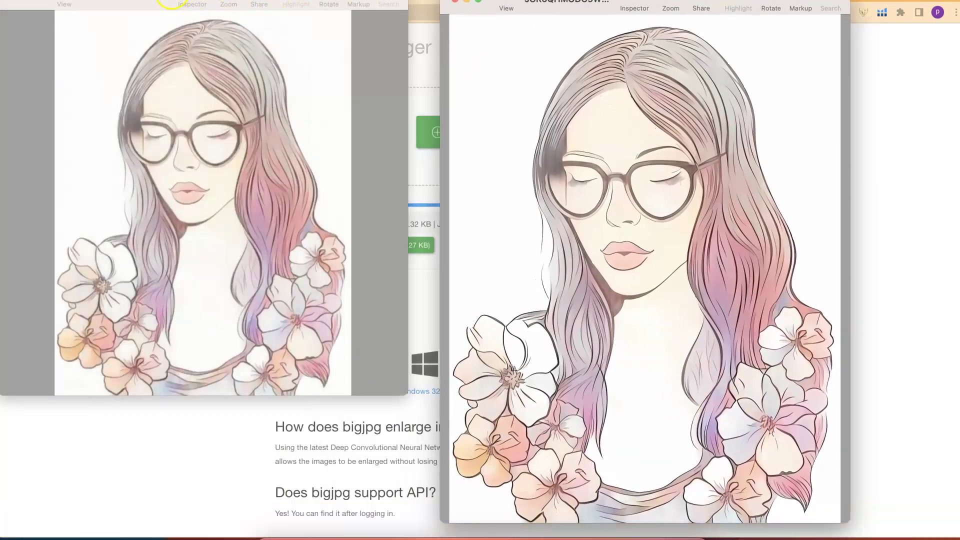
drag(170, 5, 203, 47)
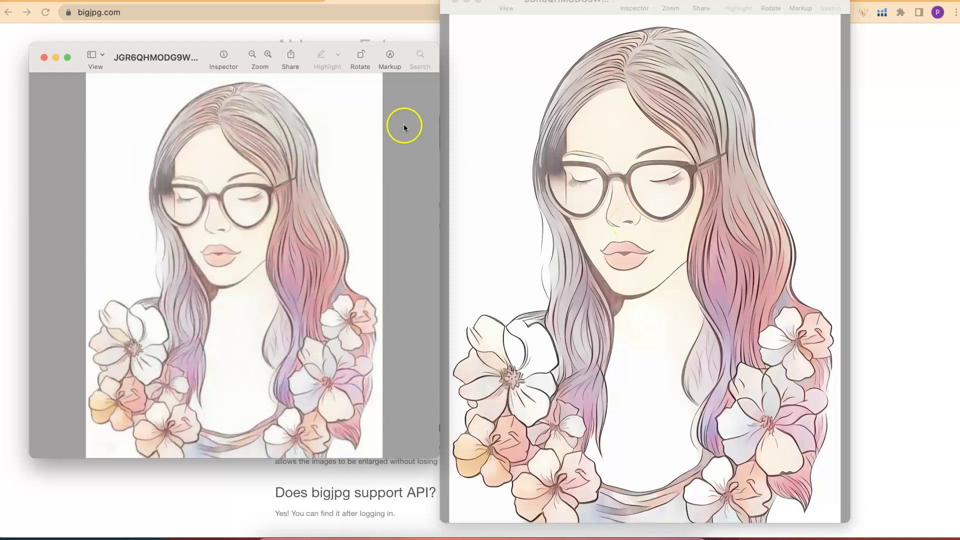
click(268, 53)
click(269, 54)
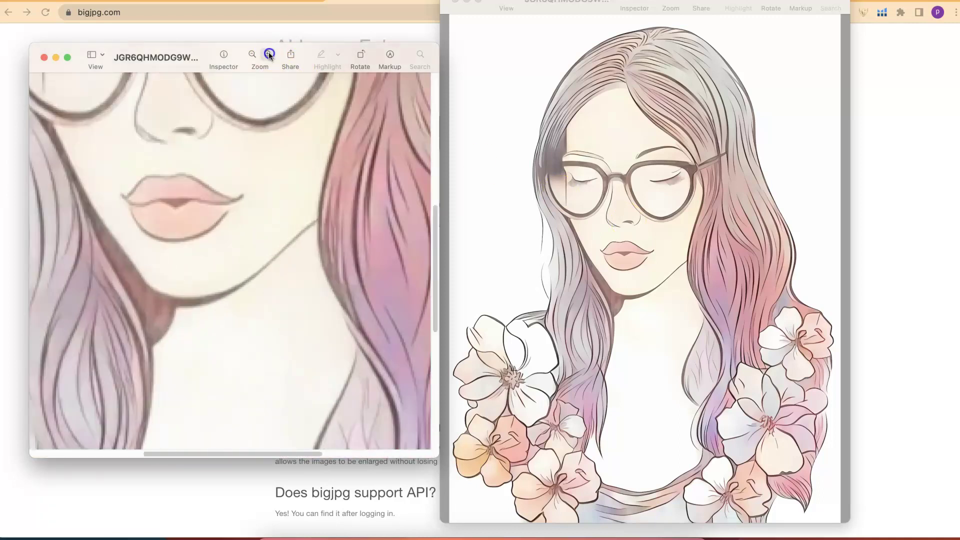
click(268, 54)
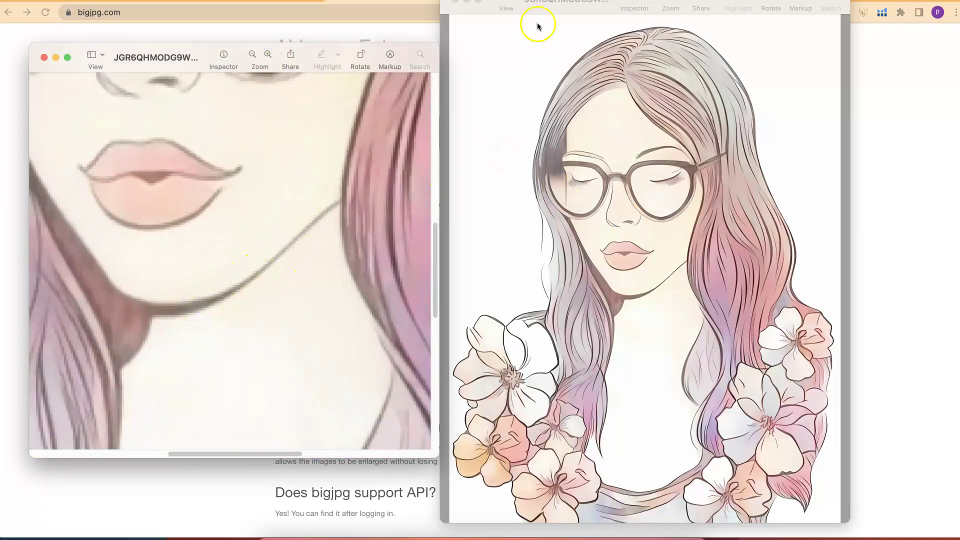
- Zoom the enlarged portrait in on its lips and jaw line
click(625, 6)
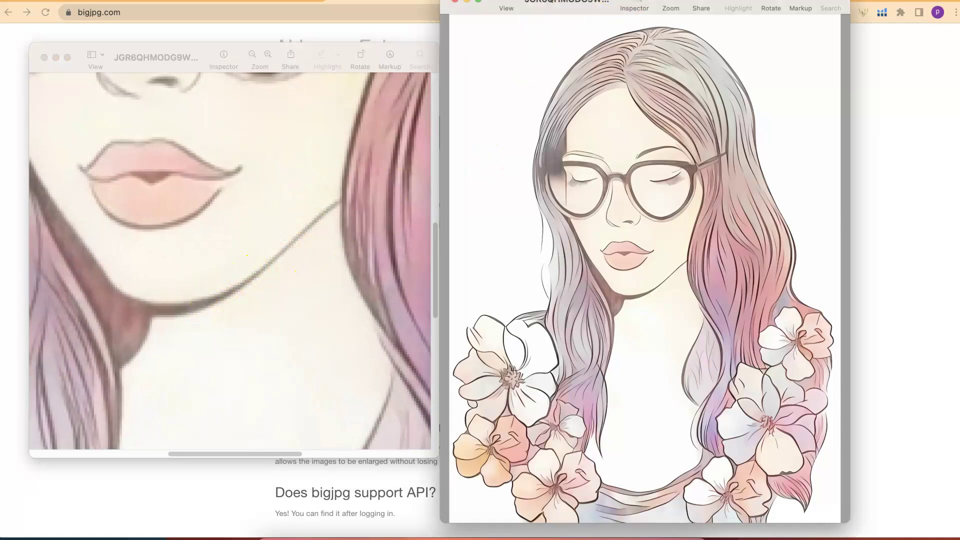
click(680, 1)
click(681, 1)
click(682, 0)
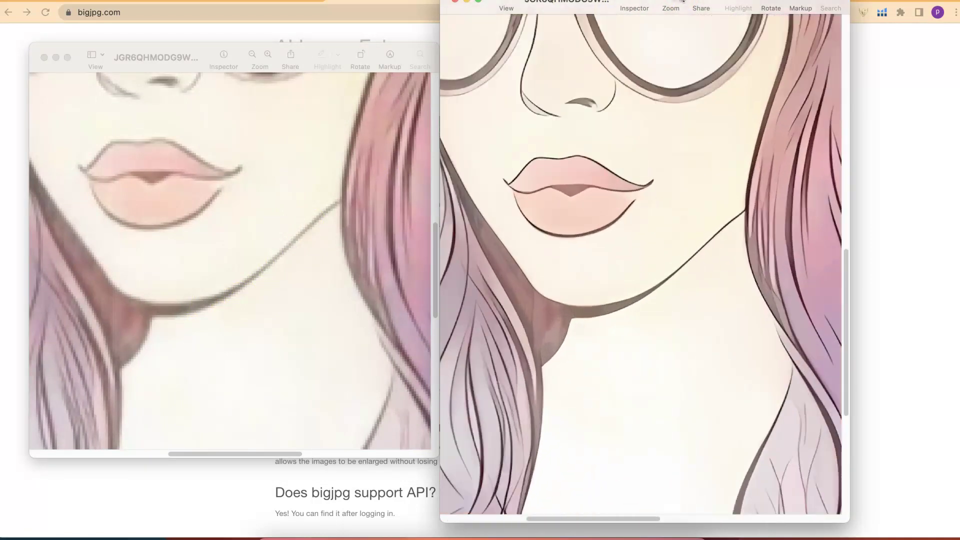
click(682, 1)
click(682, 0)
click(682, 0)
click(682, 0)
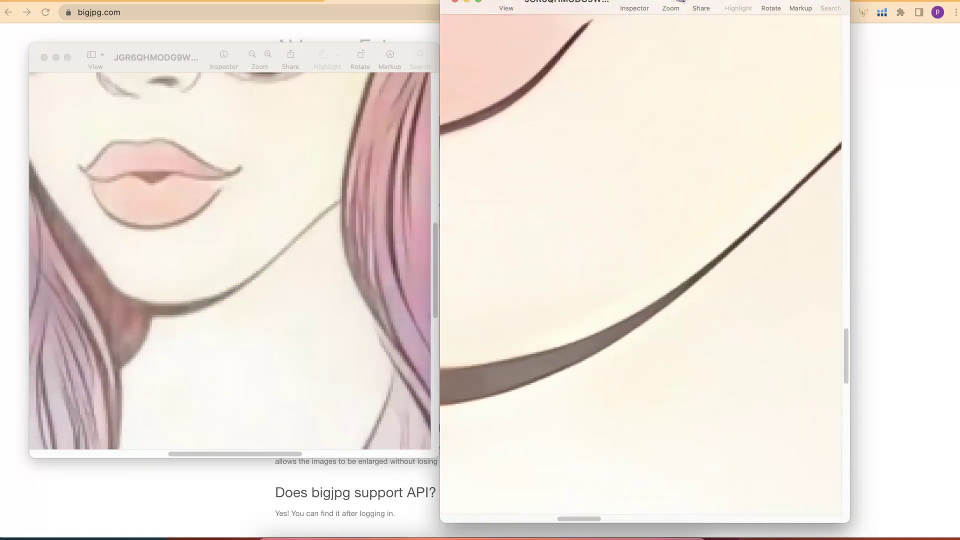
- Zoom the enlarged portrait back out and close its Preview window
click(663, 1)
click(663, 1)
click(663, 1)
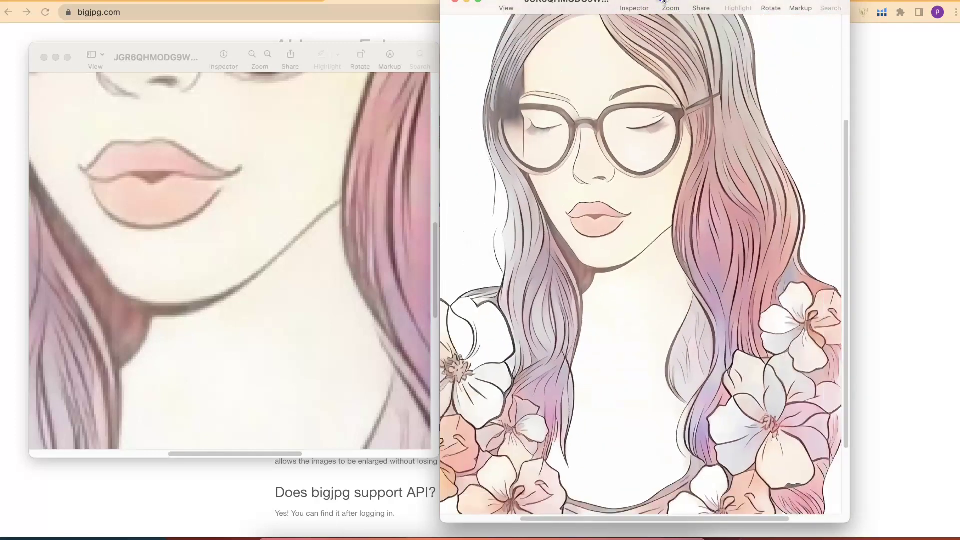
click(662, 1)
key(super+w)
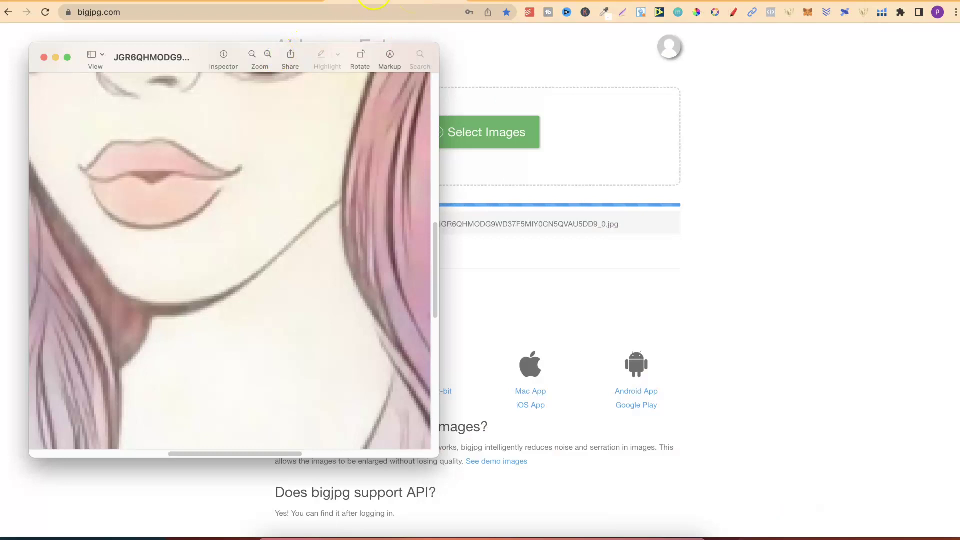
- Close the original image window and drop the coloured JPG from Downloads onto Vectorizer.AI
key(super+w)
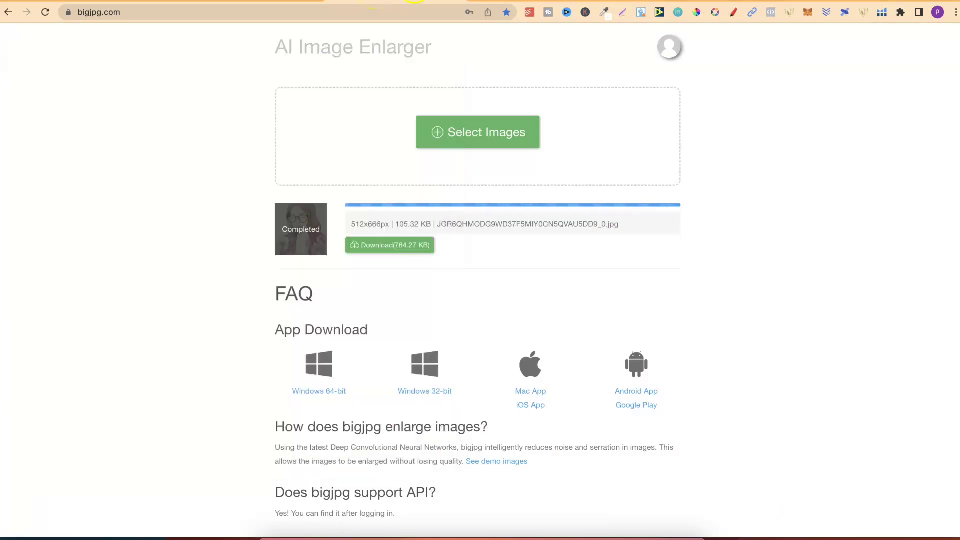
key(ctrl+Tab)
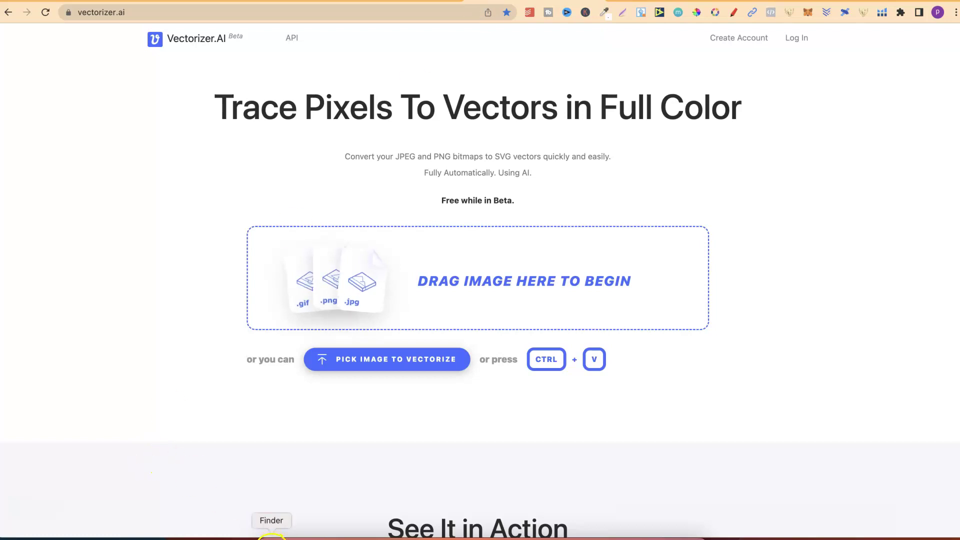
click(271, 536)
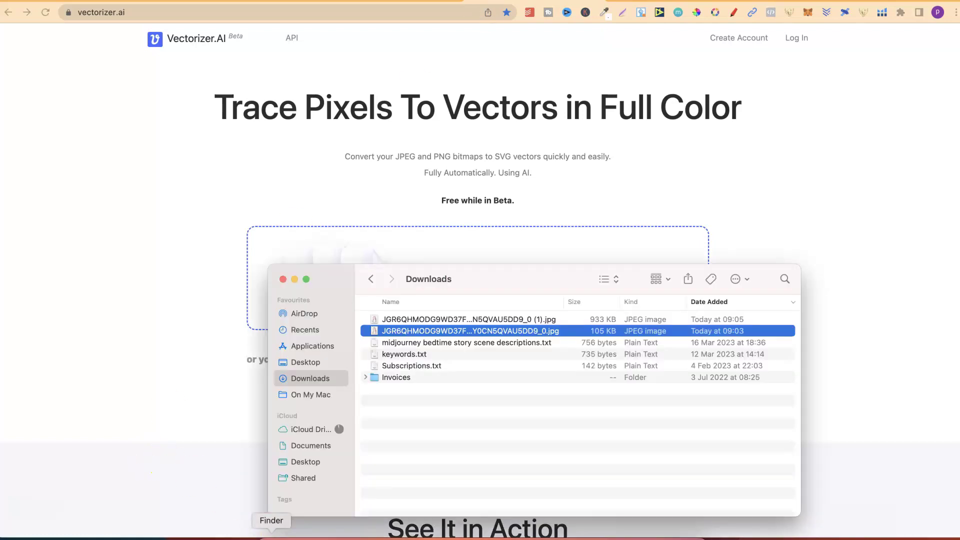
click(475, 332)
drag(474, 332, 428, 234)
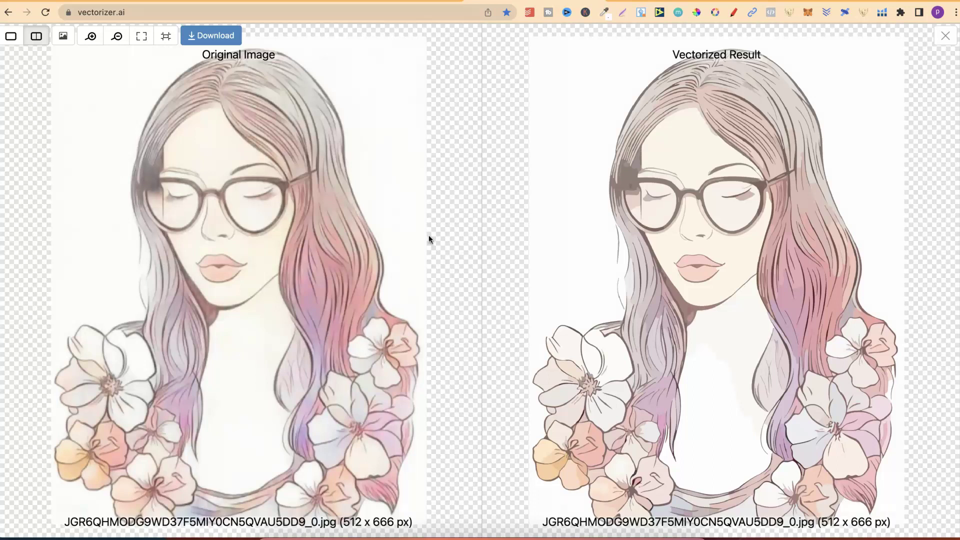
- Compare the vector result with the original around the face and lips, then open Download options
click(123, 39)
click(92, 38)
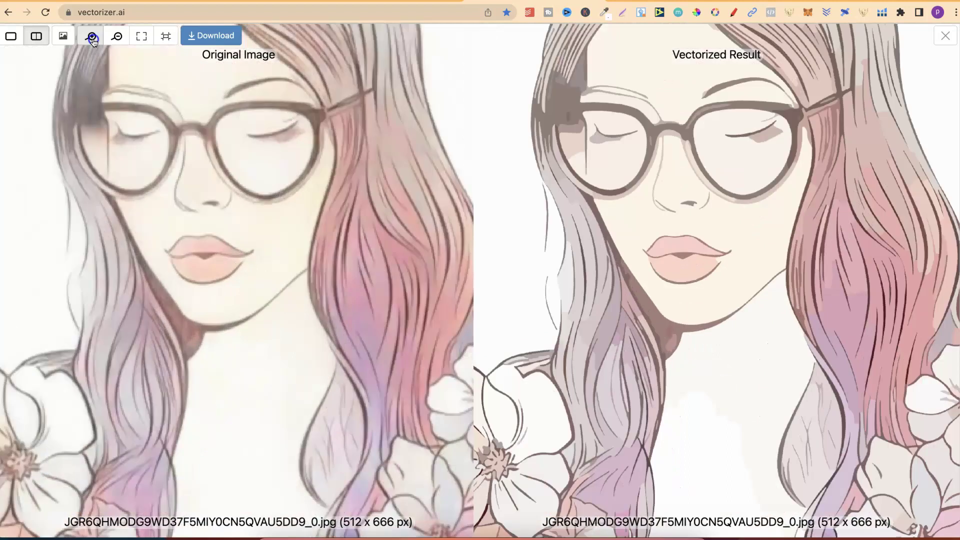
click(92, 38)
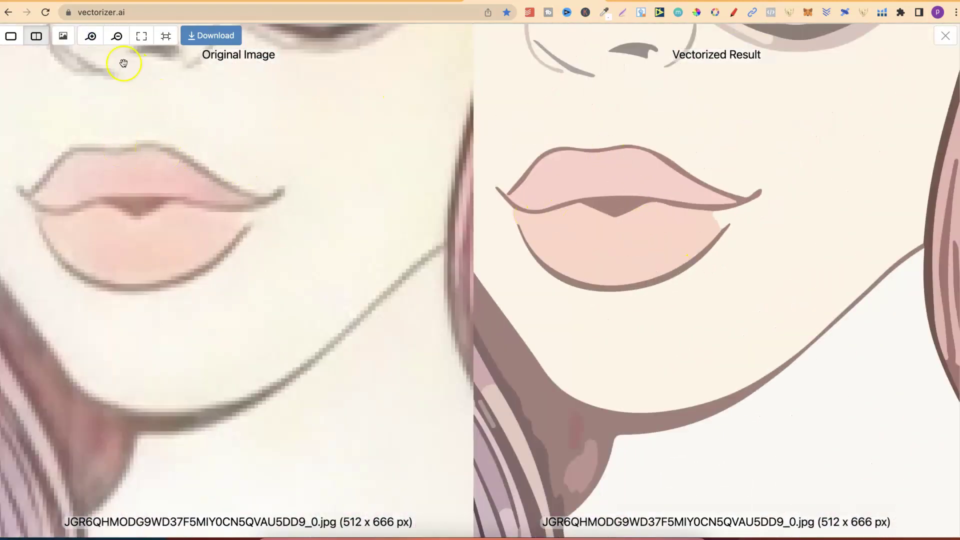
click(116, 38)
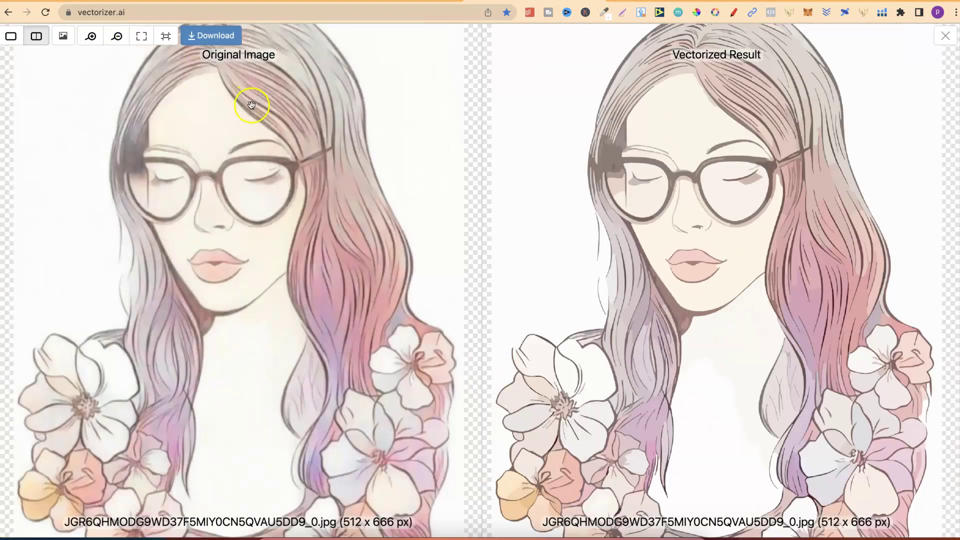
click(210, 35)
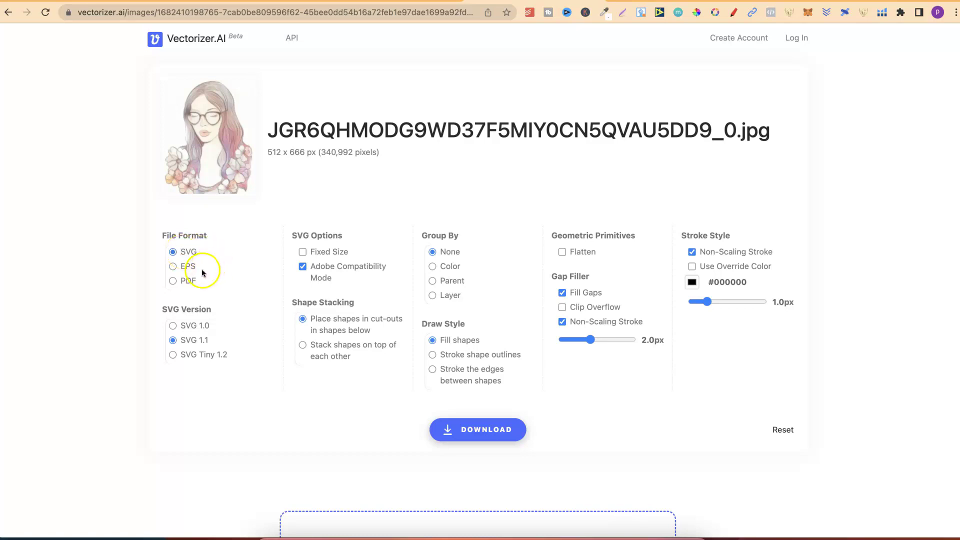
- Download the vectorised portrait as an SVG with the default File Format
click(470, 433)
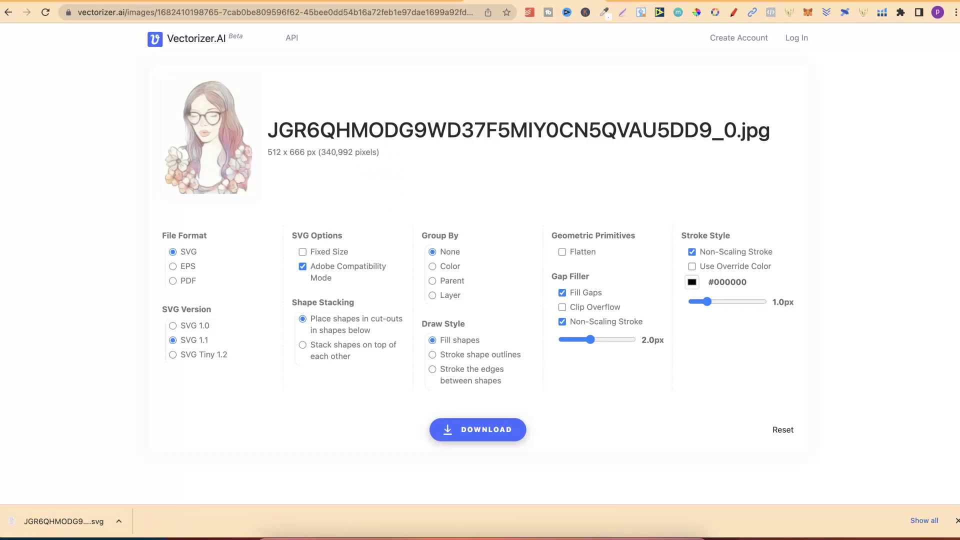
- Return to the Petalica Paint page, scroll to the top and dismiss the download bar
click(142, 3)
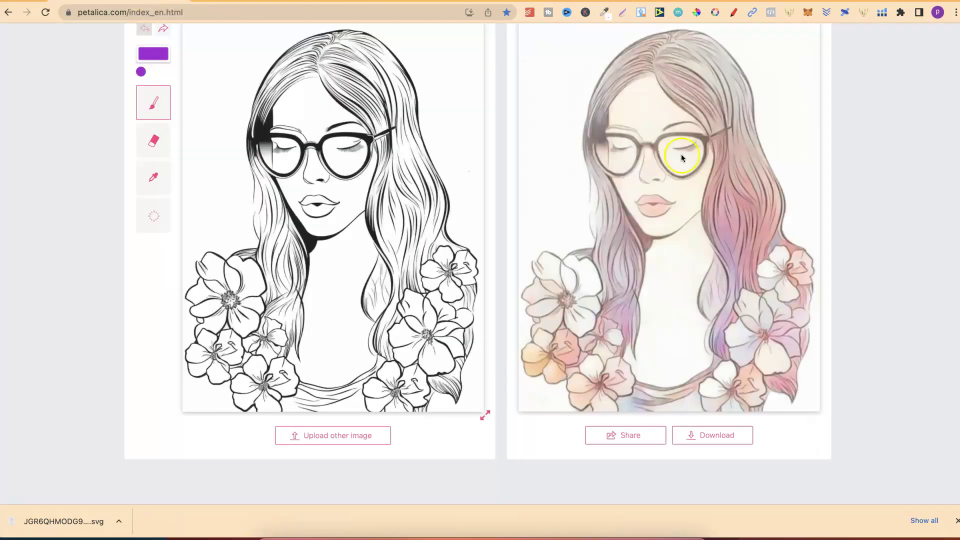
scroll(870, 166, up, 1)
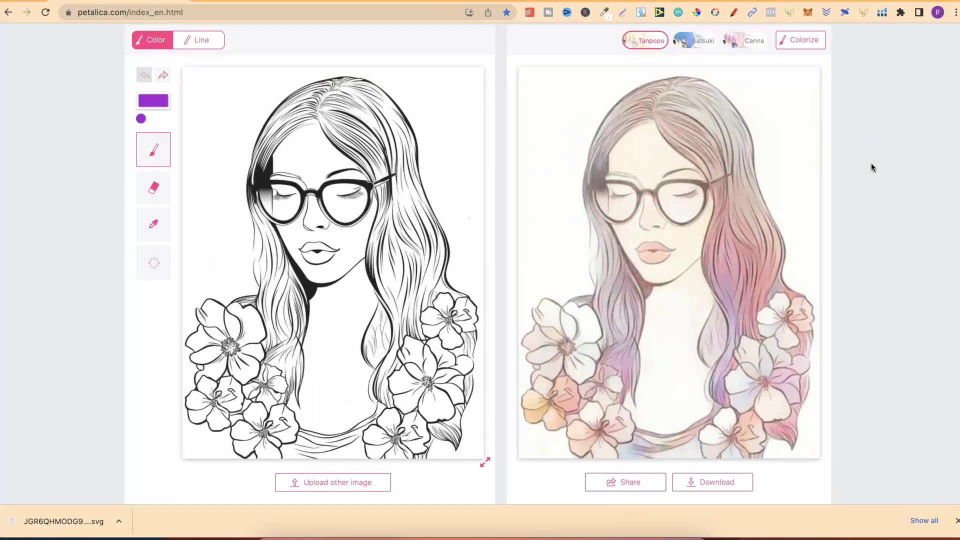
click(956, 521)
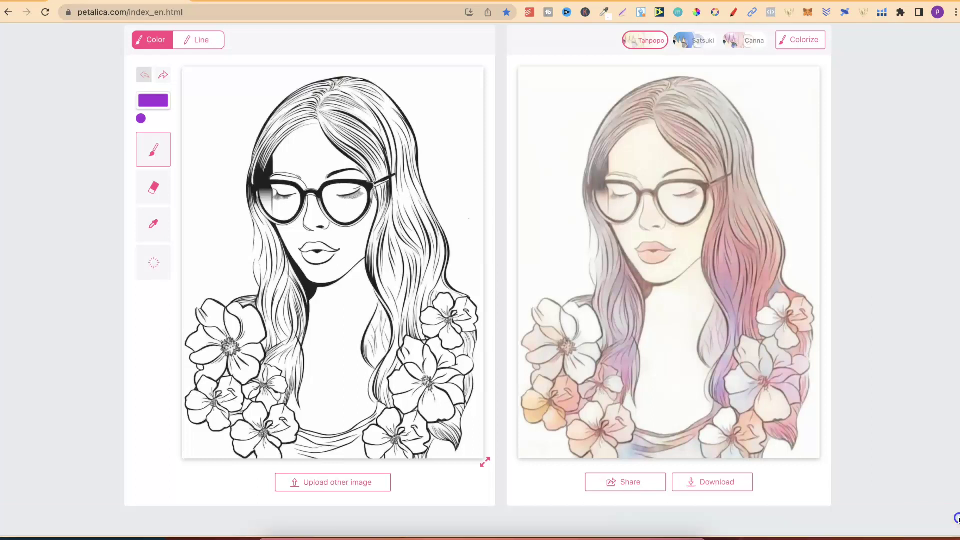